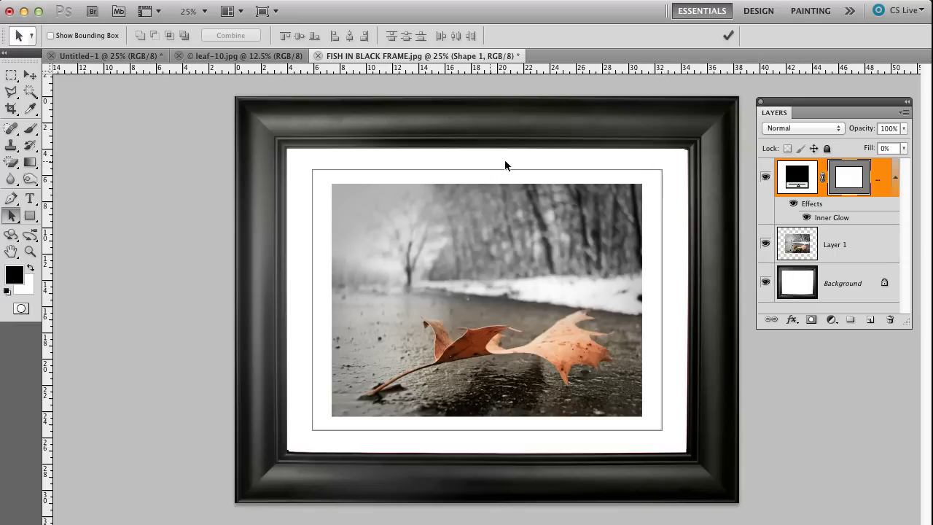
# Step: Copy the leaf-10.jpg photo into the blank Untitled-1 document, centred on the canvas
pyautogui.click(99, 57)
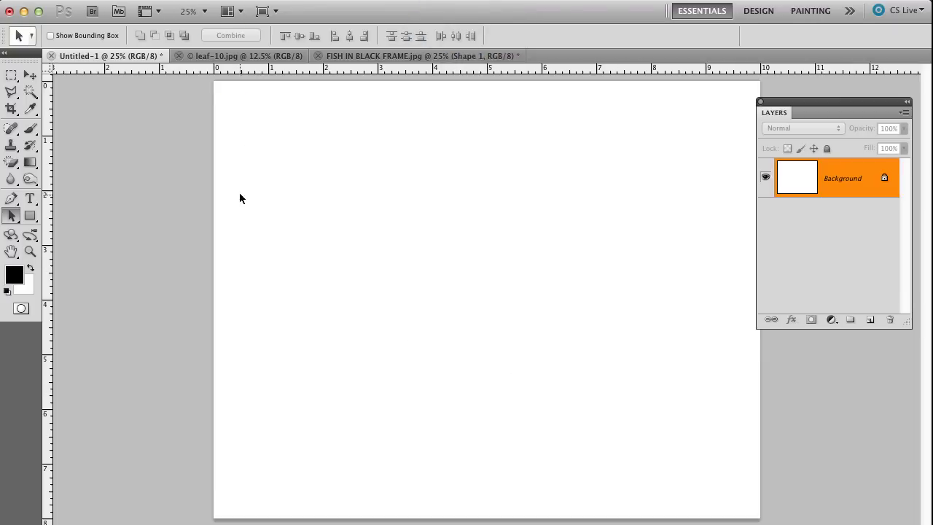
pyautogui.click(233, 56)
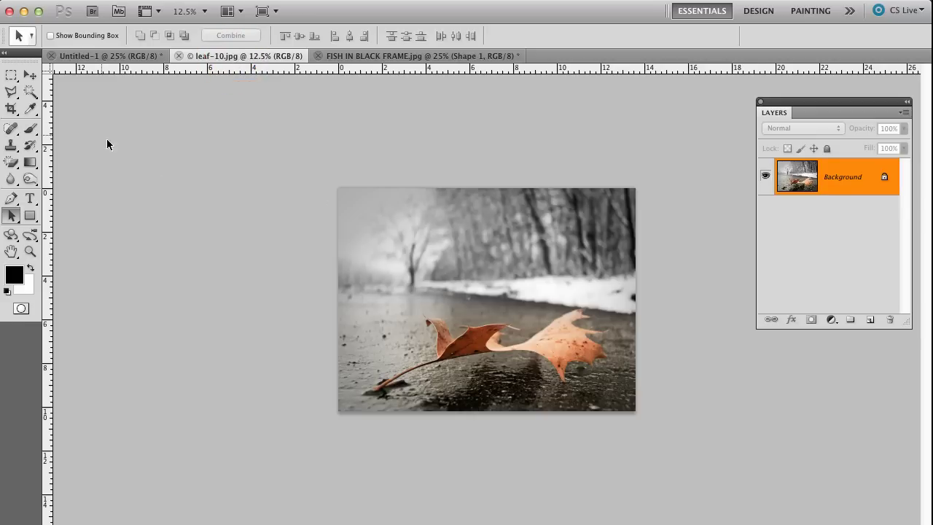
pyautogui.click(30, 75)
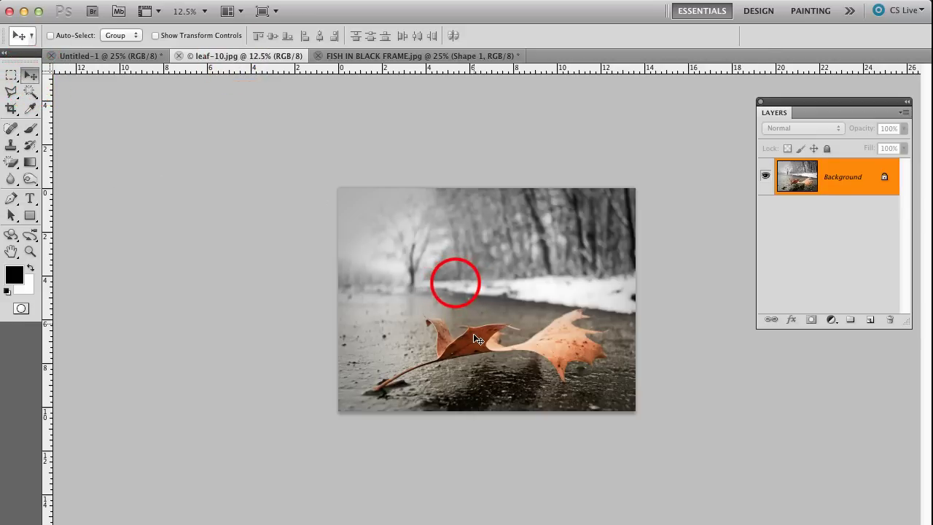
pyautogui.moveTo(455, 281)
pyautogui.mouseDown()
pyautogui.moveTo(383, 187)
pyautogui.moveTo(329, 154)
pyautogui.moveTo(225, 126)
pyautogui.moveTo(151, 87)
pyautogui.moveTo(145, 61)
pyautogui.moveTo(132, 58)
pyautogui.moveTo(292, 192)
pyautogui.moveTo(575, 311)
pyautogui.moveTo(464, 279)
pyautogui.moveTo(455, 297)
pyautogui.moveTo(440, 285)
pyautogui.moveTo(458, 281)
pyautogui.moveTo(386, 273)
pyautogui.moveTo(461, 269)
pyautogui.mouseUp()
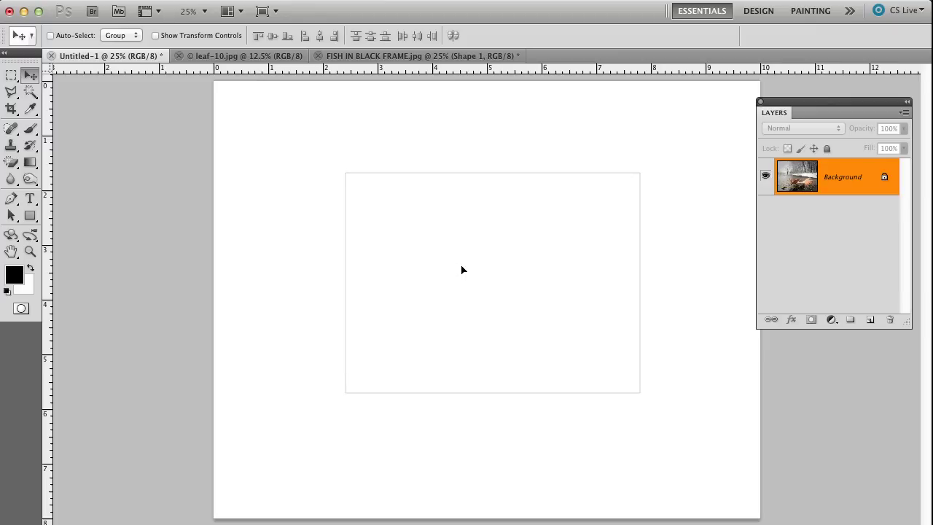
pyautogui.moveTo(462, 270); pyautogui.dragTo(461, 268)
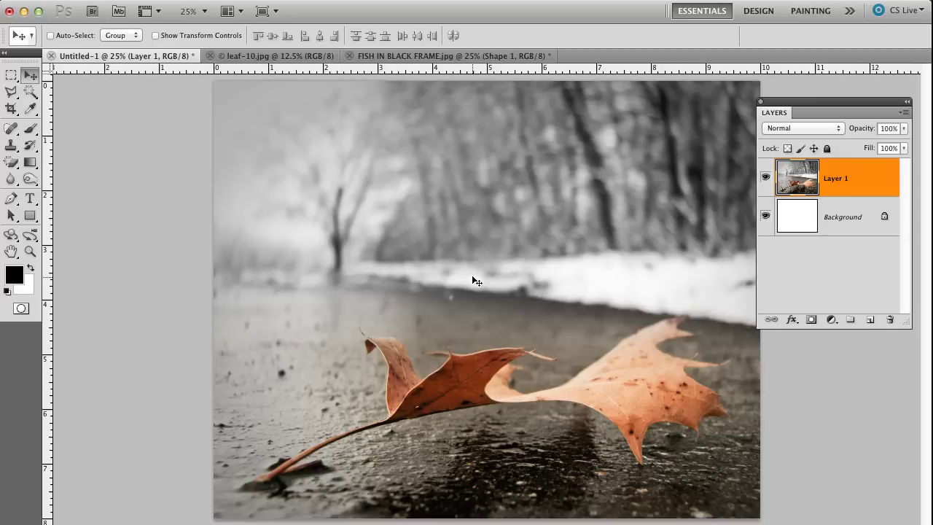
# Step: Scale the leaf photo down proportionally about its centre to about 7.7 inches wide, leaving a white border around it
pyautogui.hotkey('ctrl', 't')
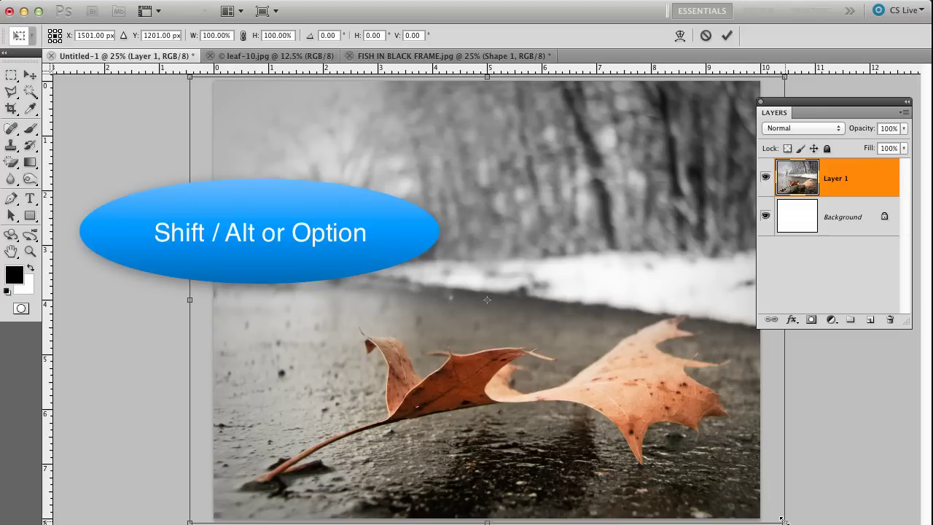
pyautogui.moveTo(784, 520); pyautogui.dragTo(704, 449)
pyautogui.press('Return')
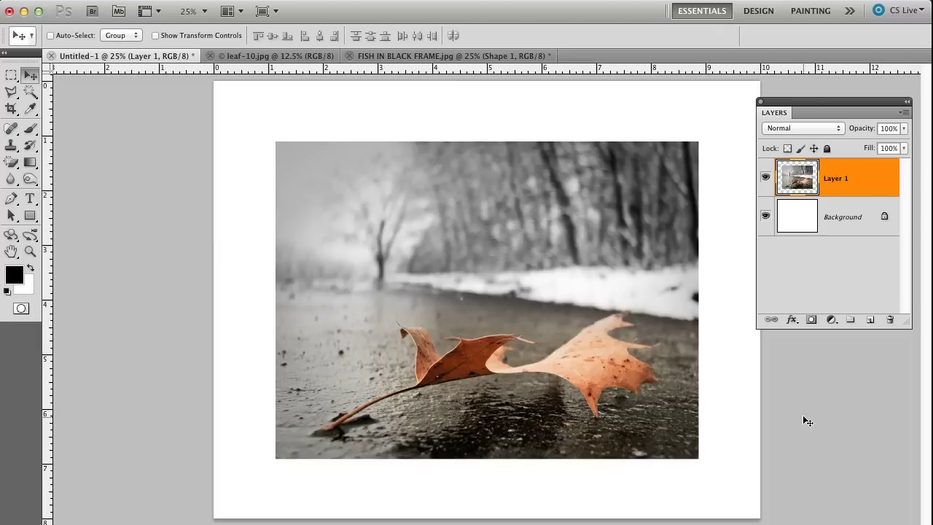
# Step: Draw a black rectangle shape layer exactly over the leaf photo and set its Fill to 0%
pyautogui.click(30, 215)
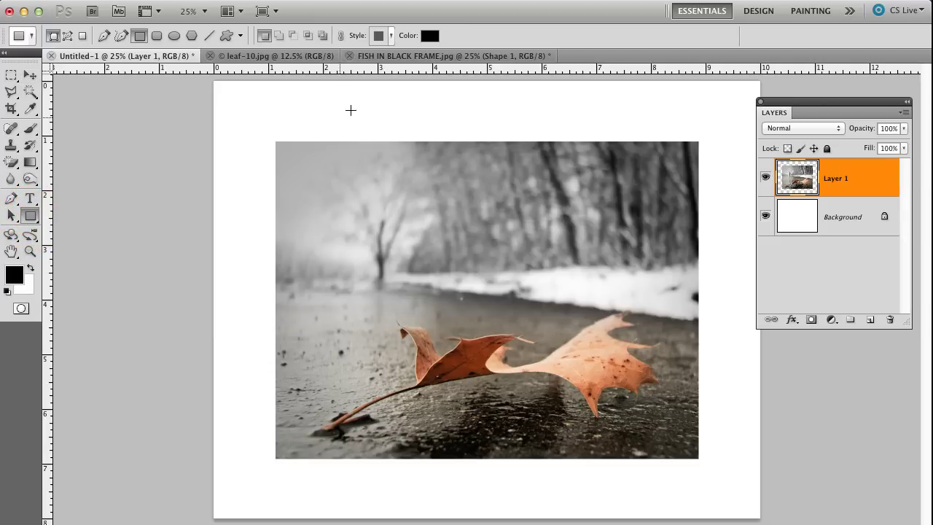
pyautogui.moveTo(276, 140); pyautogui.dragTo(697, 458)
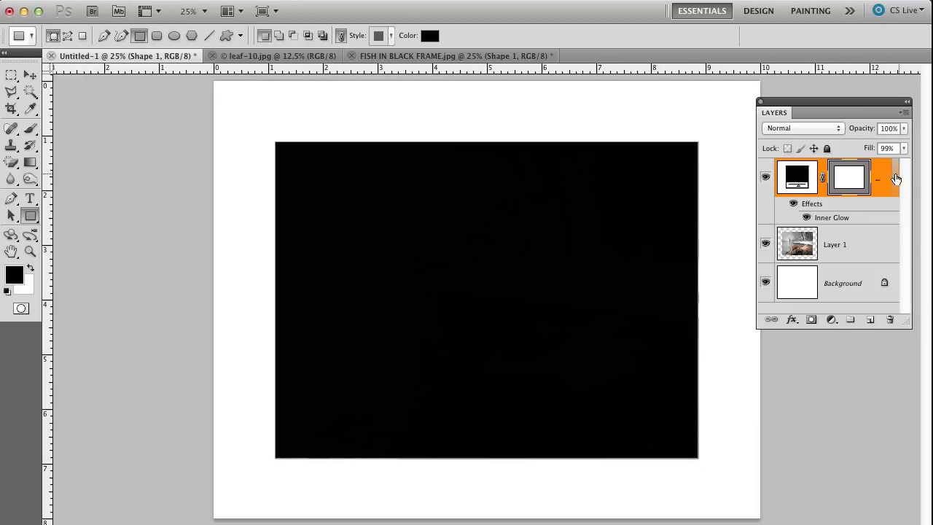
pyautogui.moveTo(867, 151); pyautogui.dragTo(764, 150)
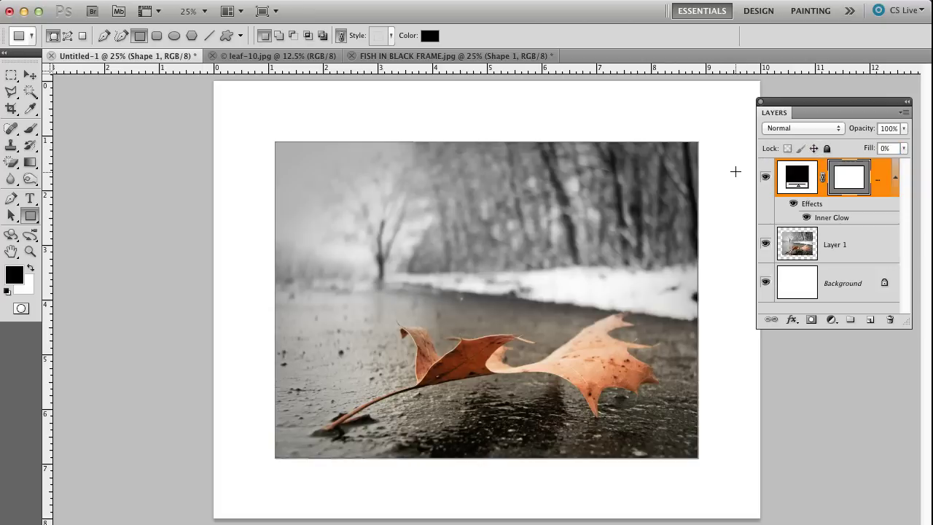
# Step: Replace the shape layer's existing effects with a new Inner Glow in Multiply blend mode, coloured black (000000)
pyautogui.click(829, 203)
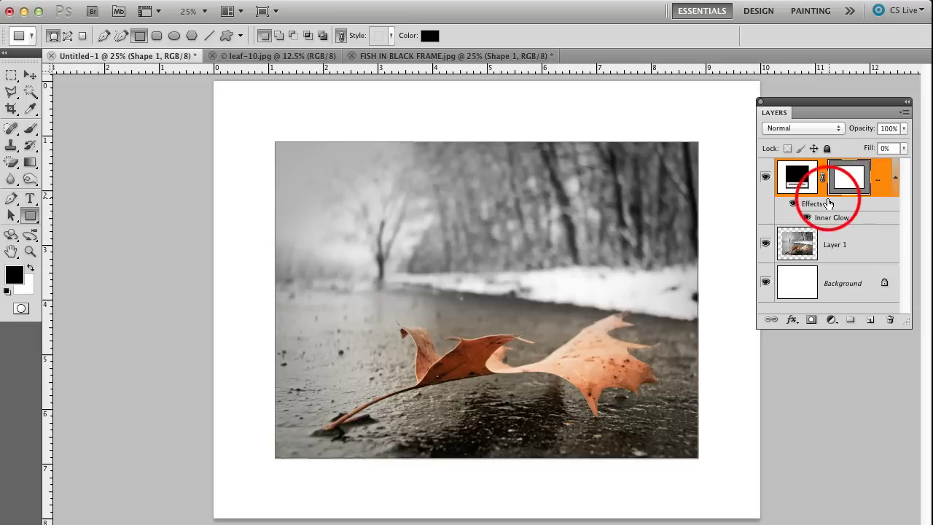
pyautogui.moveTo(828, 203); pyautogui.dragTo(889, 319)
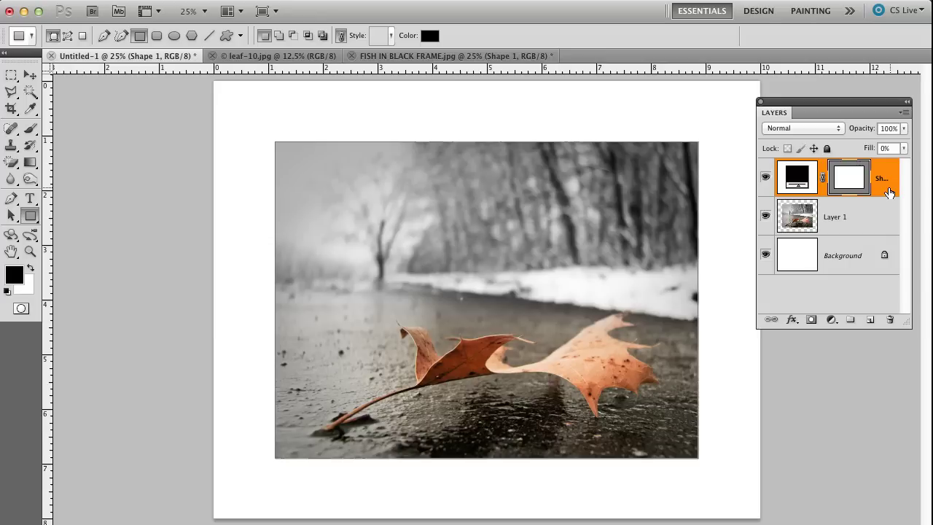
pyautogui.click(792, 320)
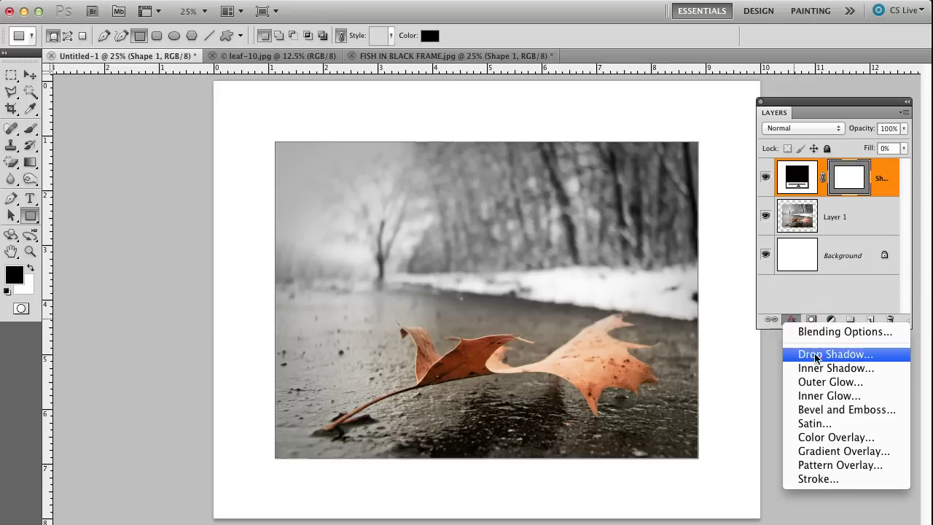
pyautogui.click(829, 395)
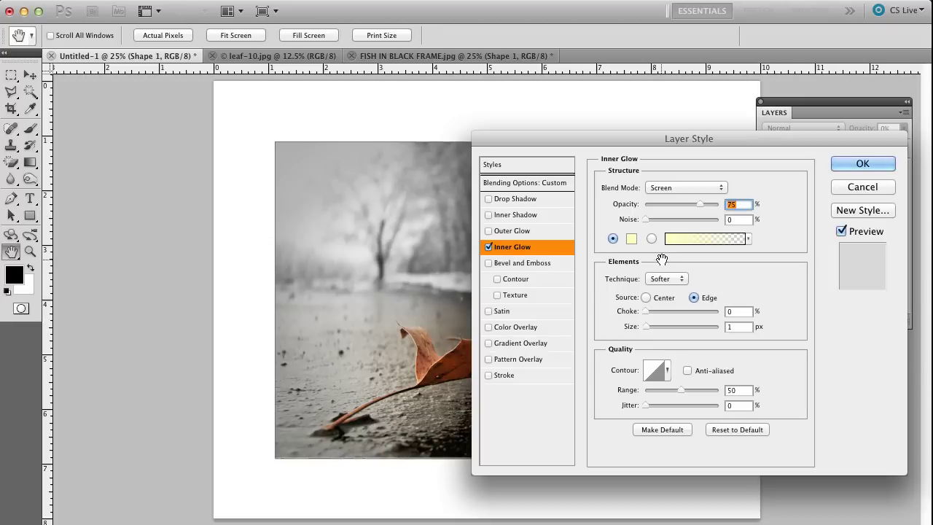
pyautogui.click(660, 191)
pyautogui.click(663, 187)
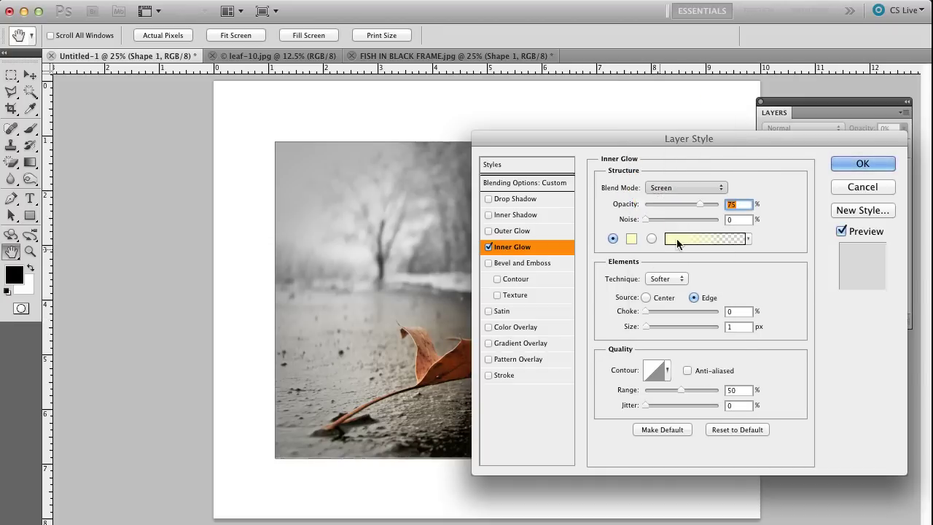
pyautogui.click(631, 238)
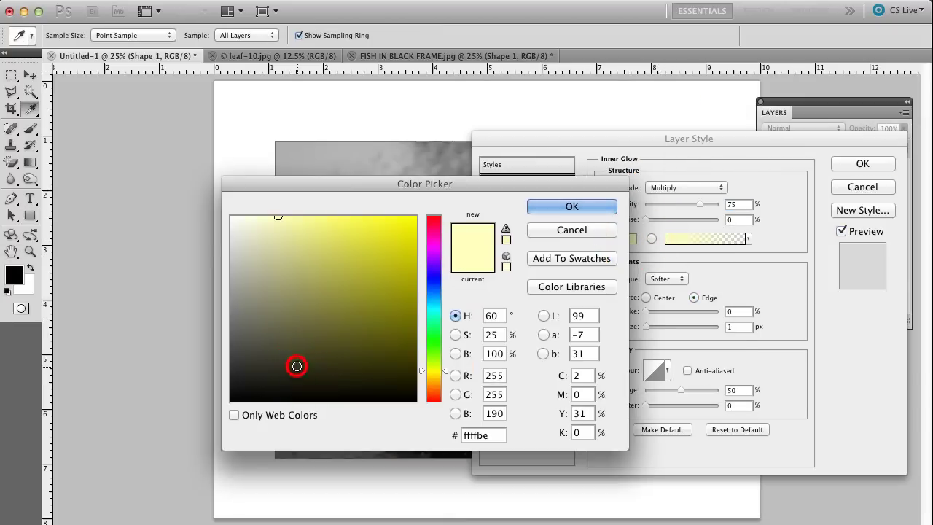
pyautogui.moveTo(297, 366); pyautogui.dragTo(138, 406)
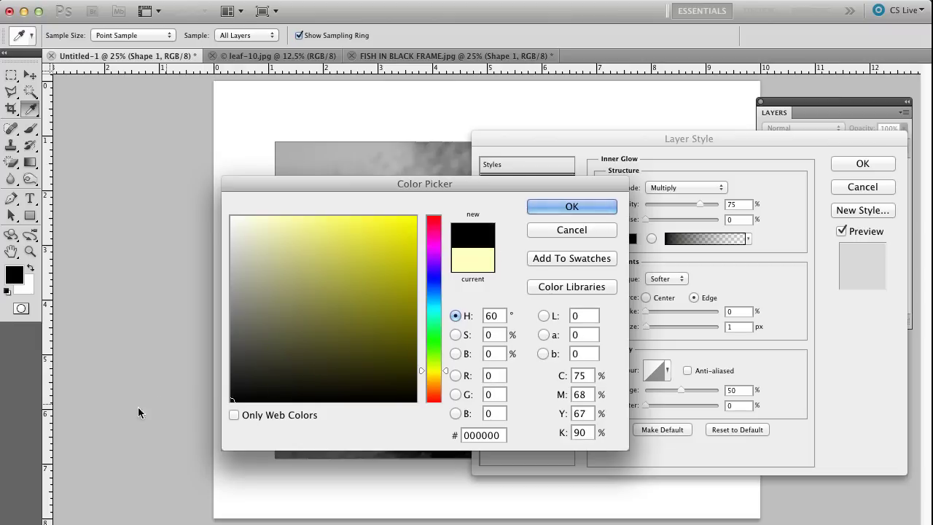
pyautogui.click(550, 207)
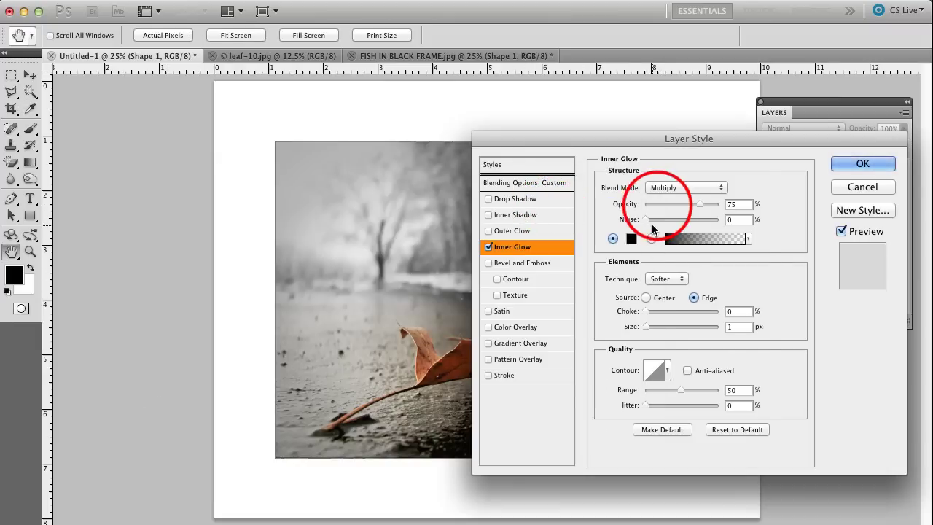
# Step: Set the Inner Glow's opacity to 29% and its size to 9 px, and apply the layer style
pyautogui.click(659, 204)
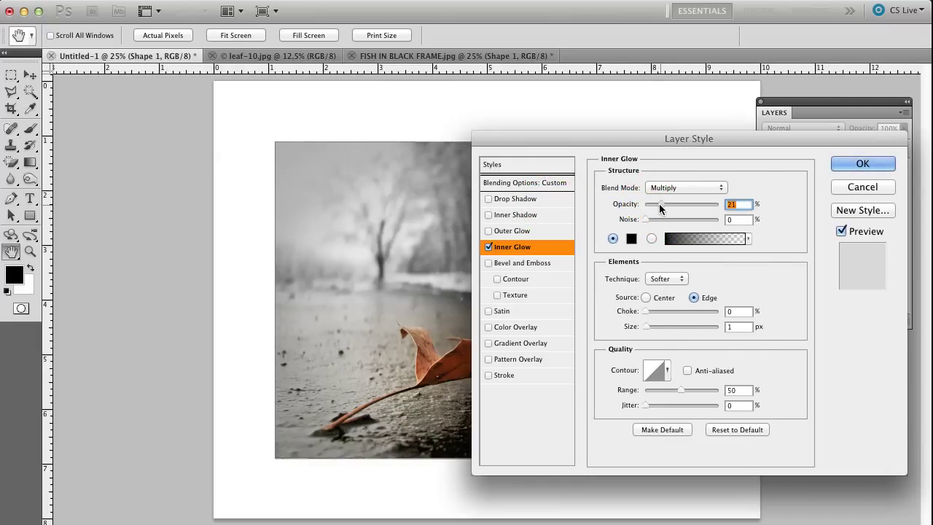
pyautogui.moveTo(663, 203); pyautogui.dragTo(665, 204)
pyautogui.click(646, 327)
pyautogui.moveTo(646, 329); pyautogui.dragTo(694, 327)
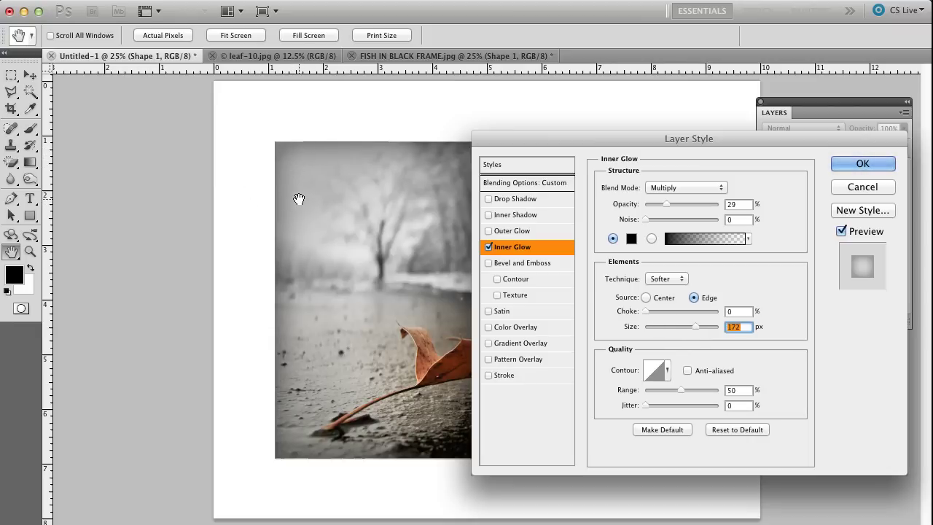
pyautogui.moveTo(696, 326); pyautogui.dragTo(649, 325)
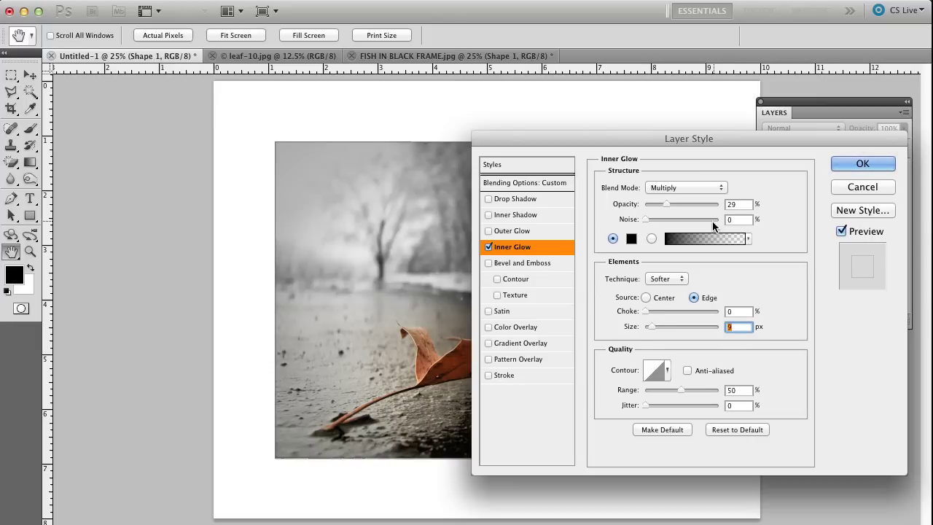
pyautogui.click(852, 162)
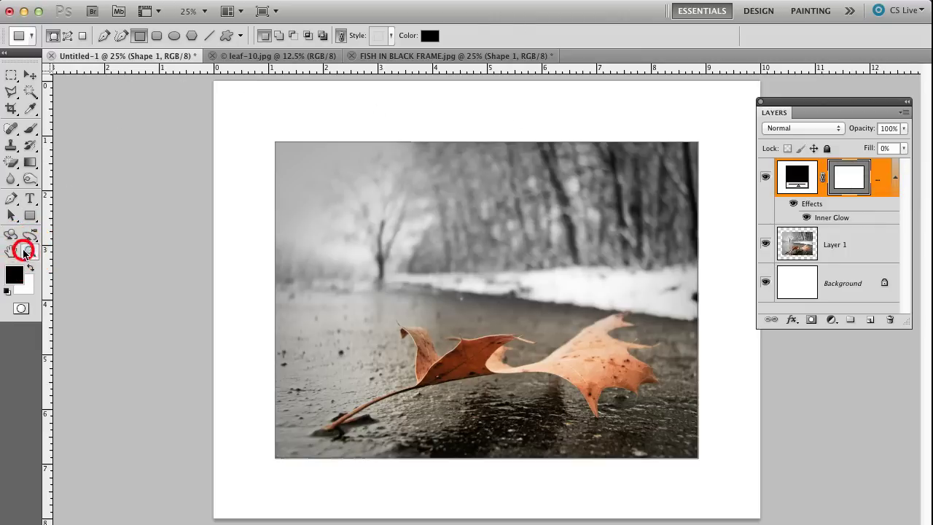
# Step: Examine the thin glow line around the photo's upper-left corner at 100% magnification
pyautogui.click(30, 251)
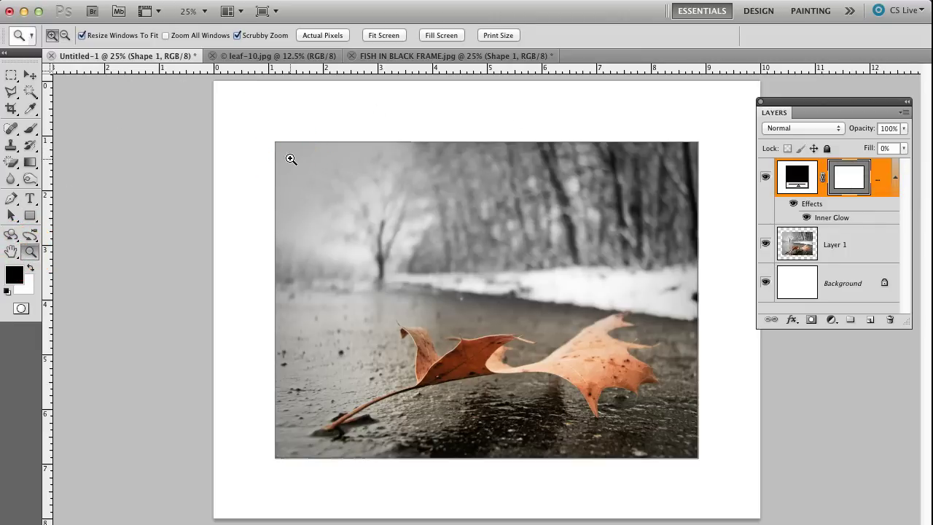
pyautogui.click(292, 156)
pyautogui.click(508, 312)
pyautogui.click(508, 312)
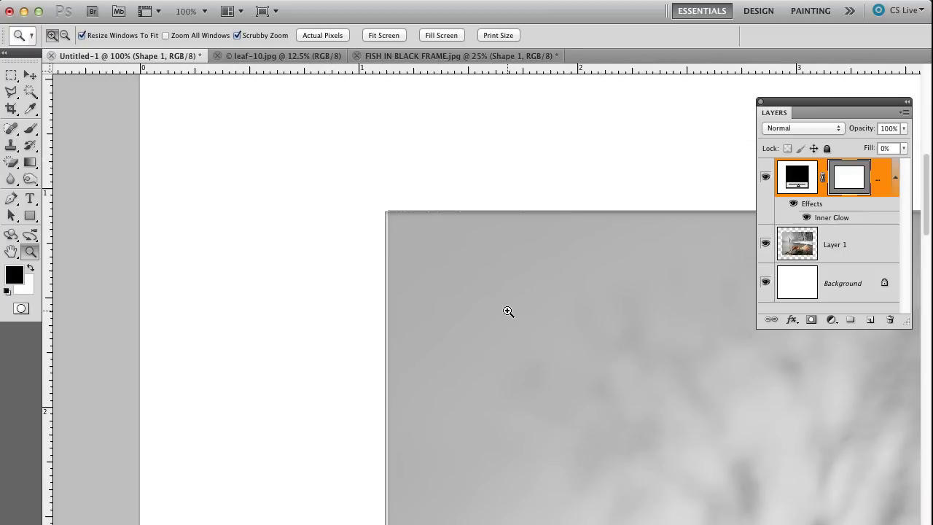
pyautogui.press('super+minus')
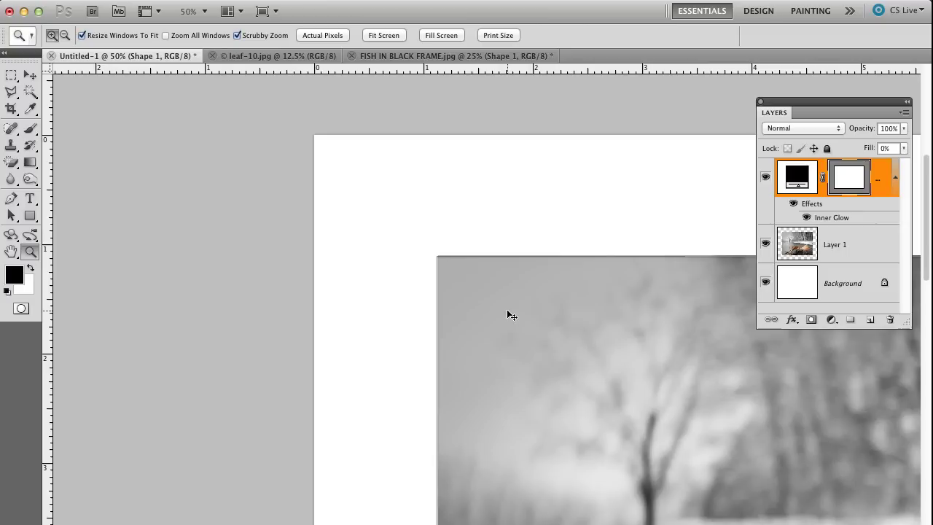
pyautogui.press('super+minus')
pyautogui.press('super+minus')
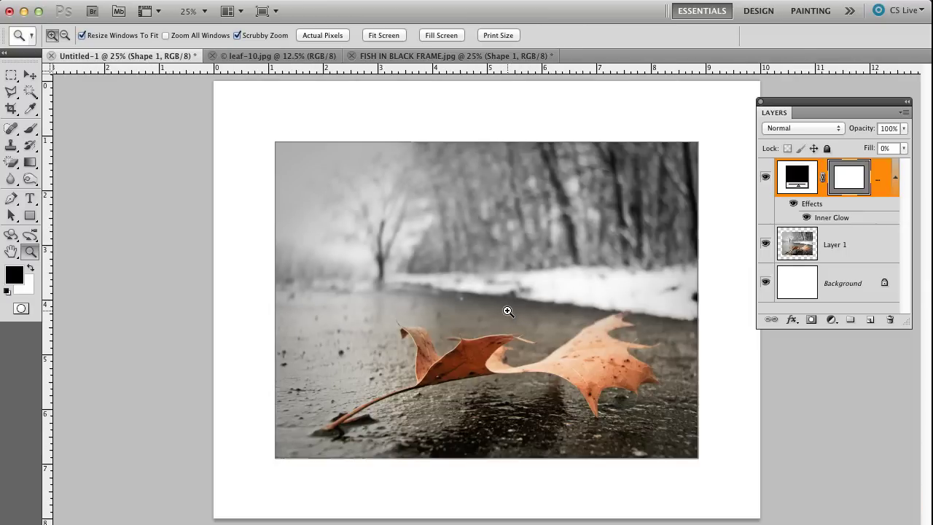
# Step: Scale the outlined rectangle shape up proportionally about its centre to 114.63%, so it surrounds the photo
pyautogui.click(32, 79)
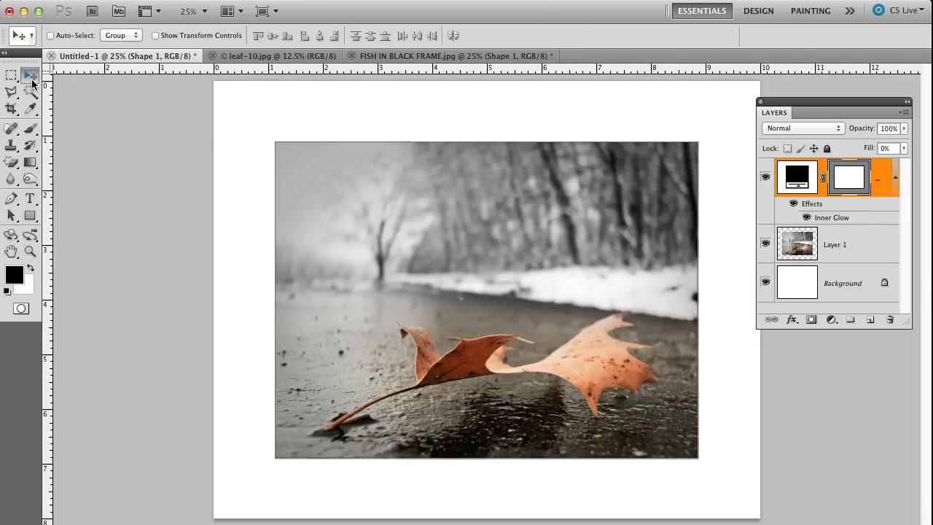
pyautogui.click(857, 186)
pyautogui.hotkey('ctrl', 't')
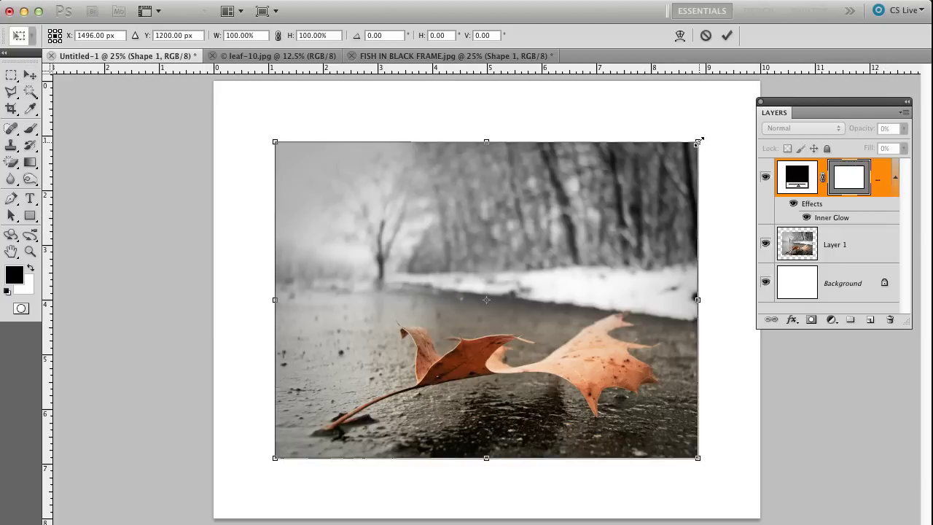
pyautogui.moveTo(699, 142); pyautogui.dragTo(730, 119)
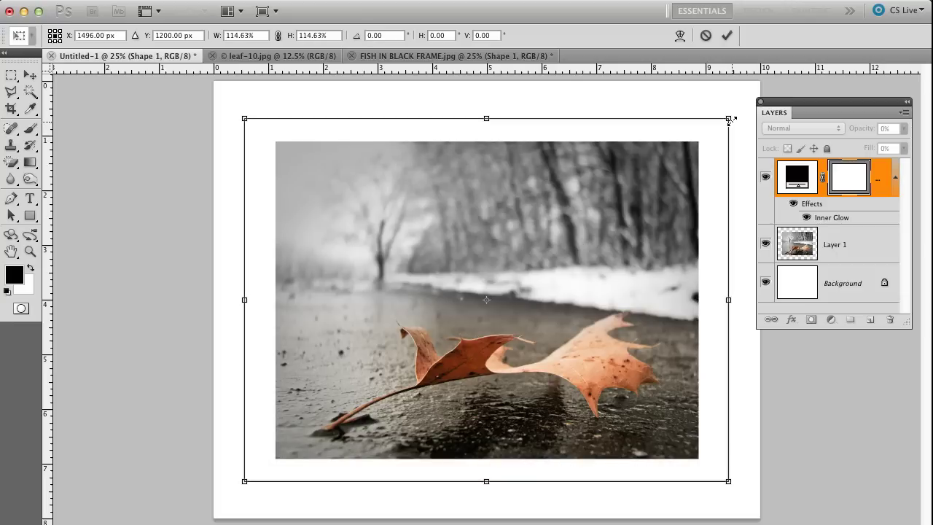
pyautogui.press('Return')
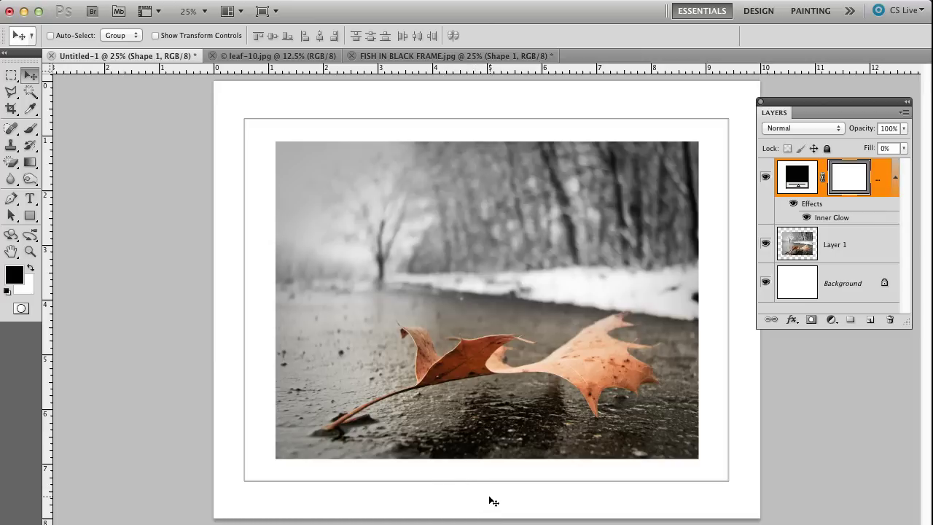
# Step: Stretch the outline's height to 104.42% about its centre, and check it with the photo layer briefly hidden
pyautogui.hotkey('ctrl', 't')
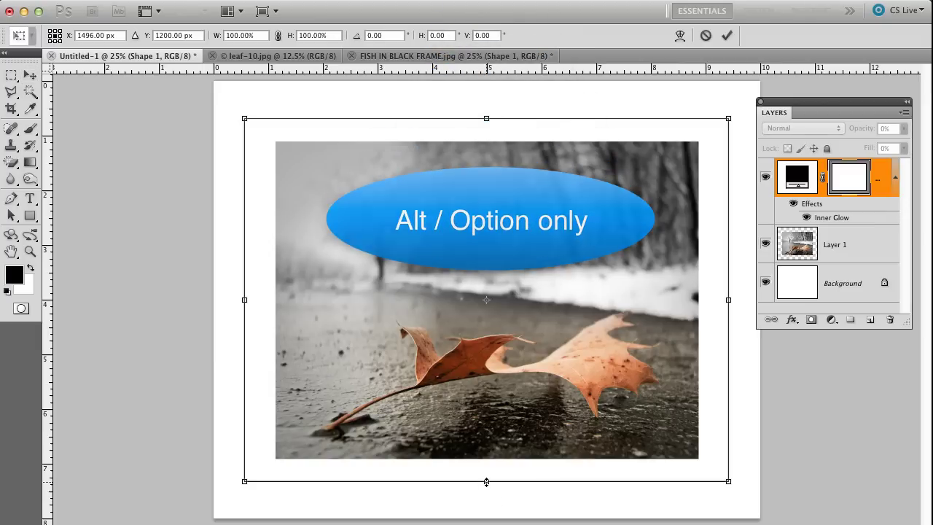
pyautogui.moveTo(486, 482); pyautogui.dragTo(486, 490)
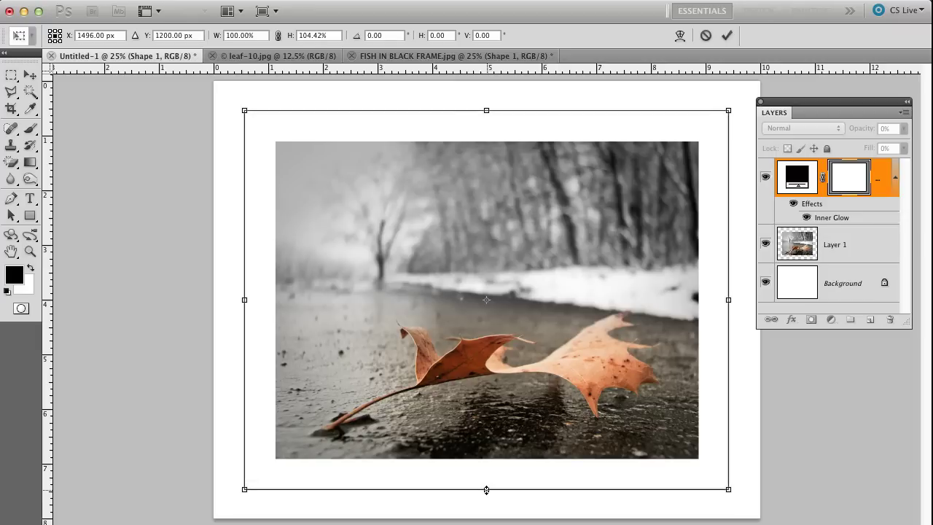
pyautogui.press('Return')
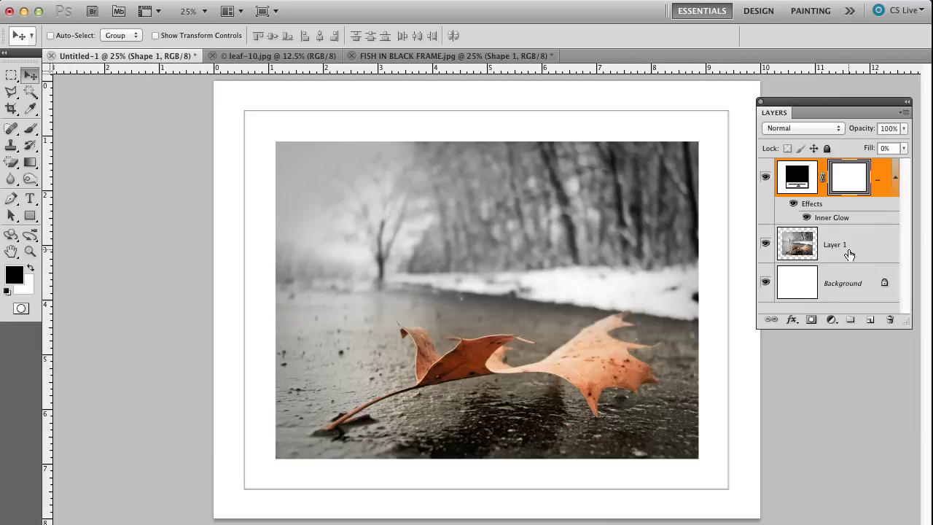
pyautogui.click(766, 245)
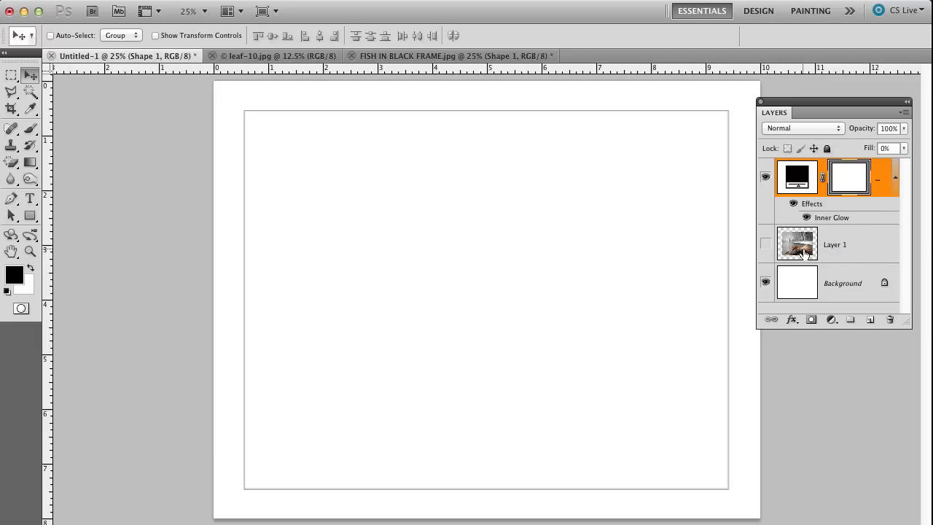
pyautogui.click(765, 246)
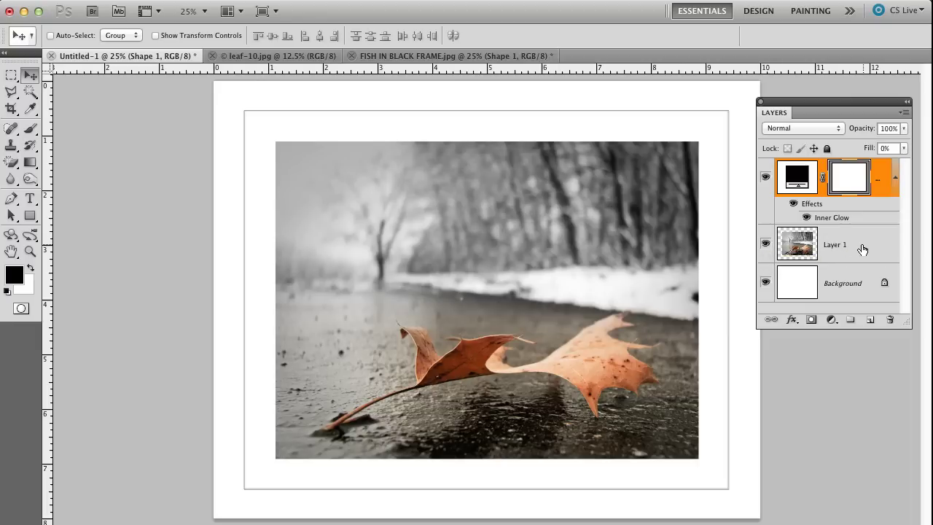